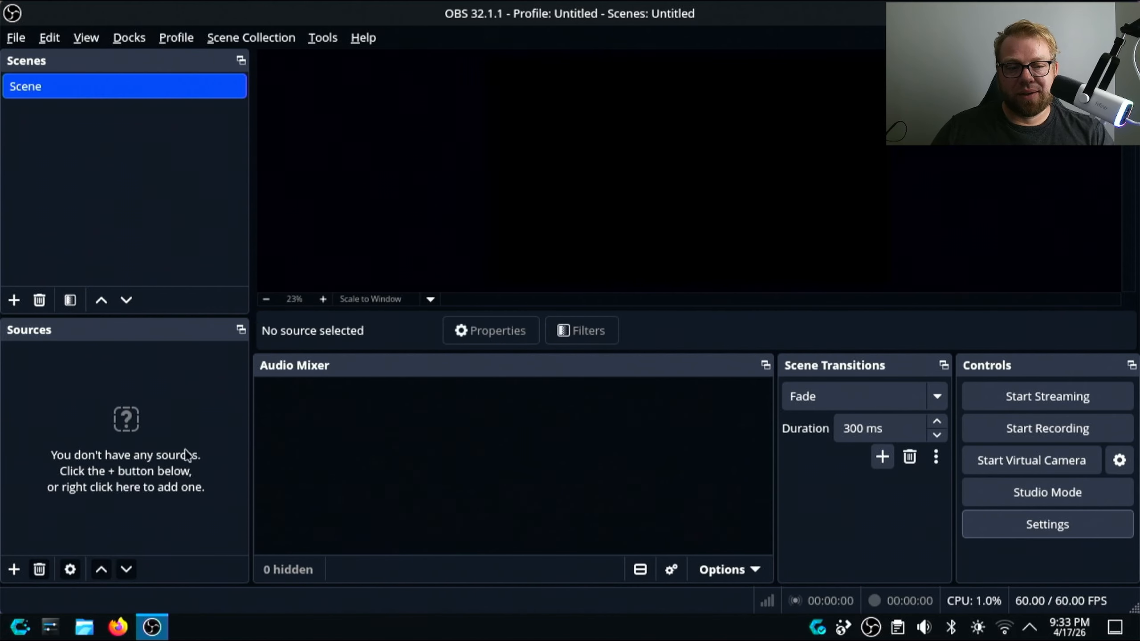
- Add a PipeWire screen capture source named Display that shares the HJW MACROSILICON (HDMI-A-1) monitor
left_click(15, 569)
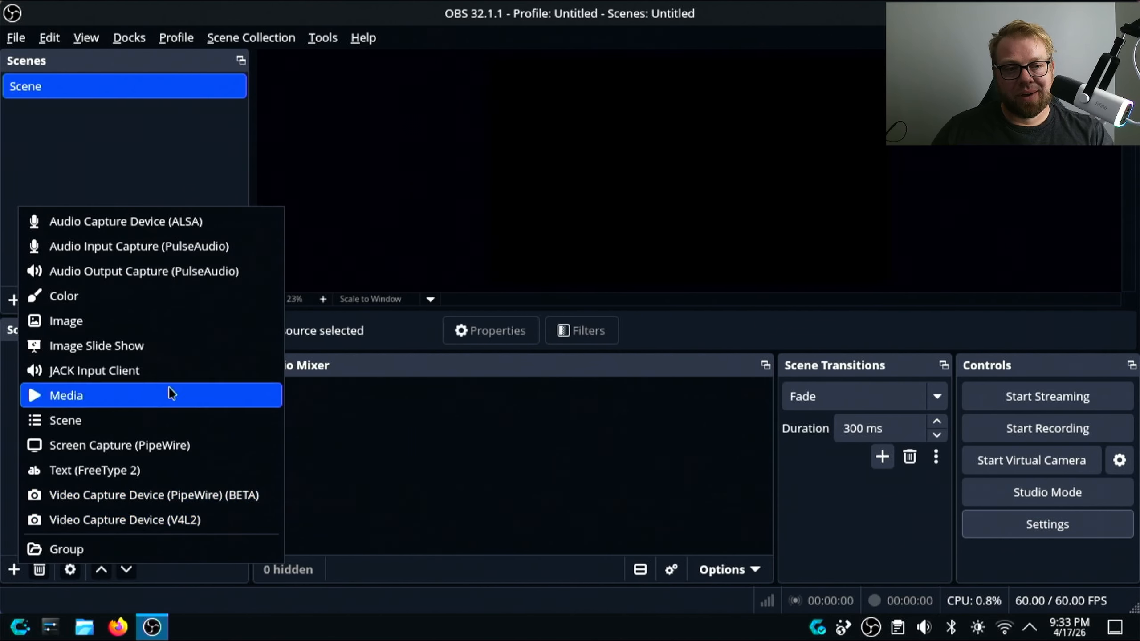
left_click(135, 445)
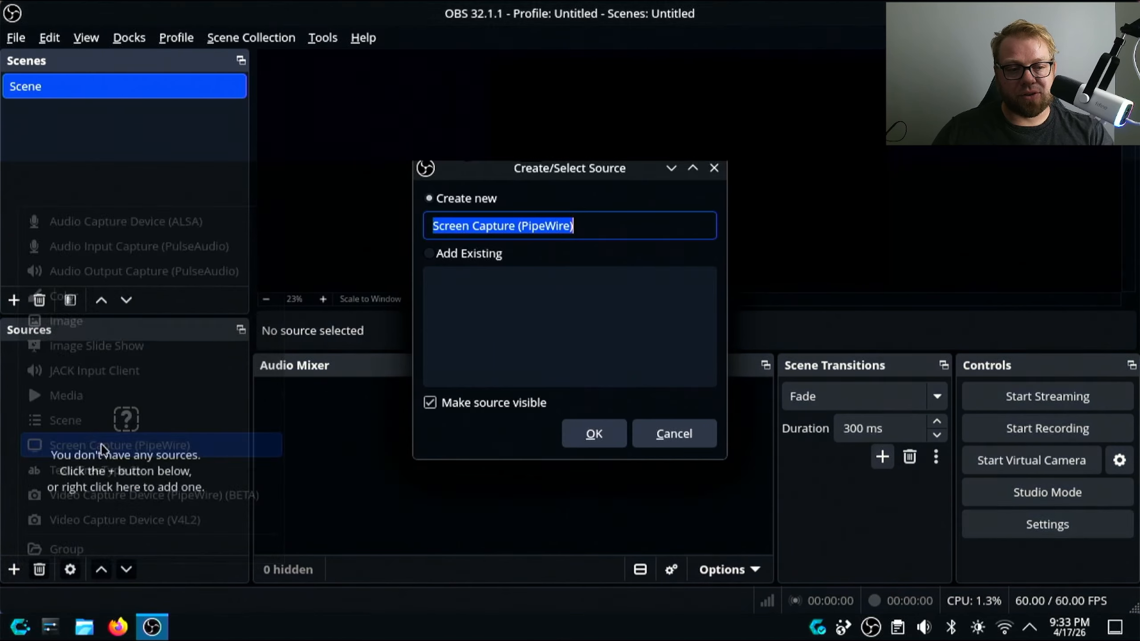
type("D")
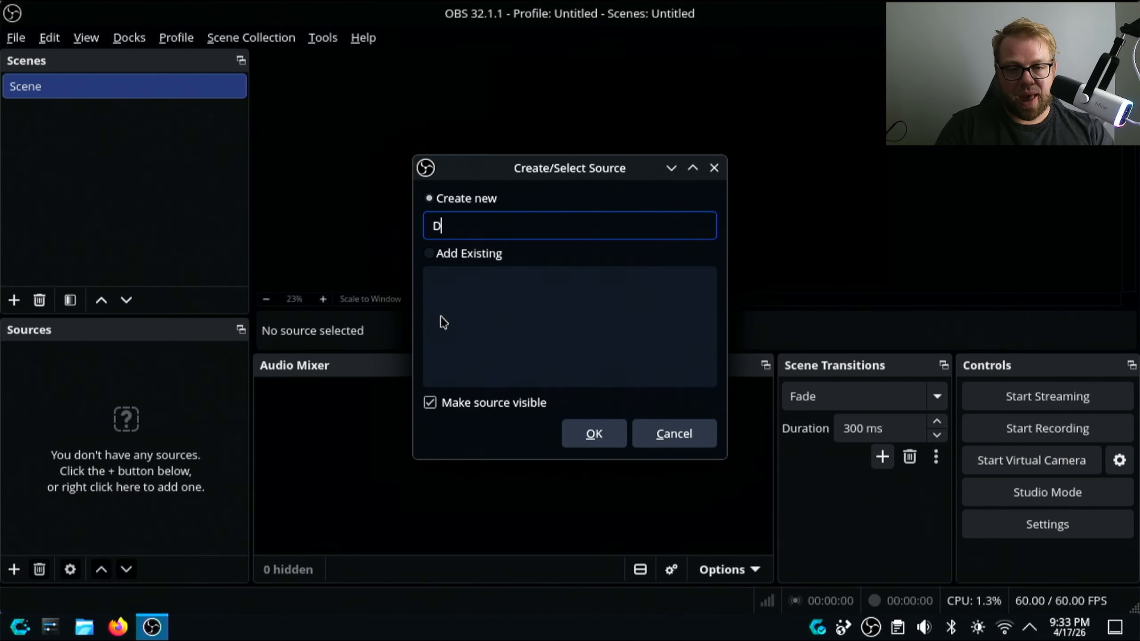
type("isplay")
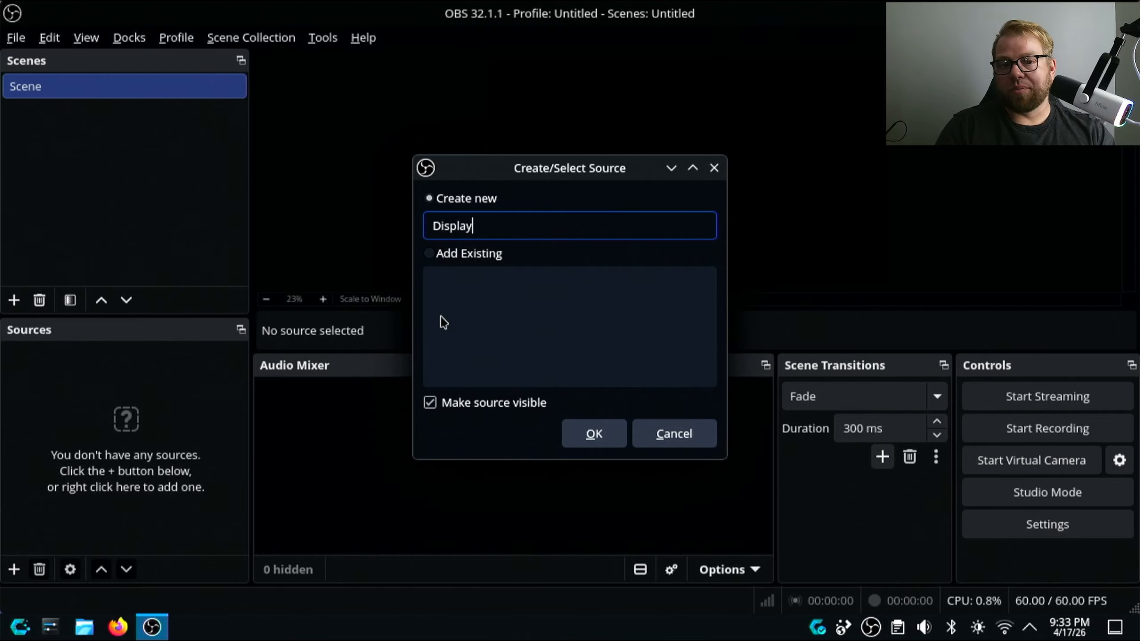
key("Return")
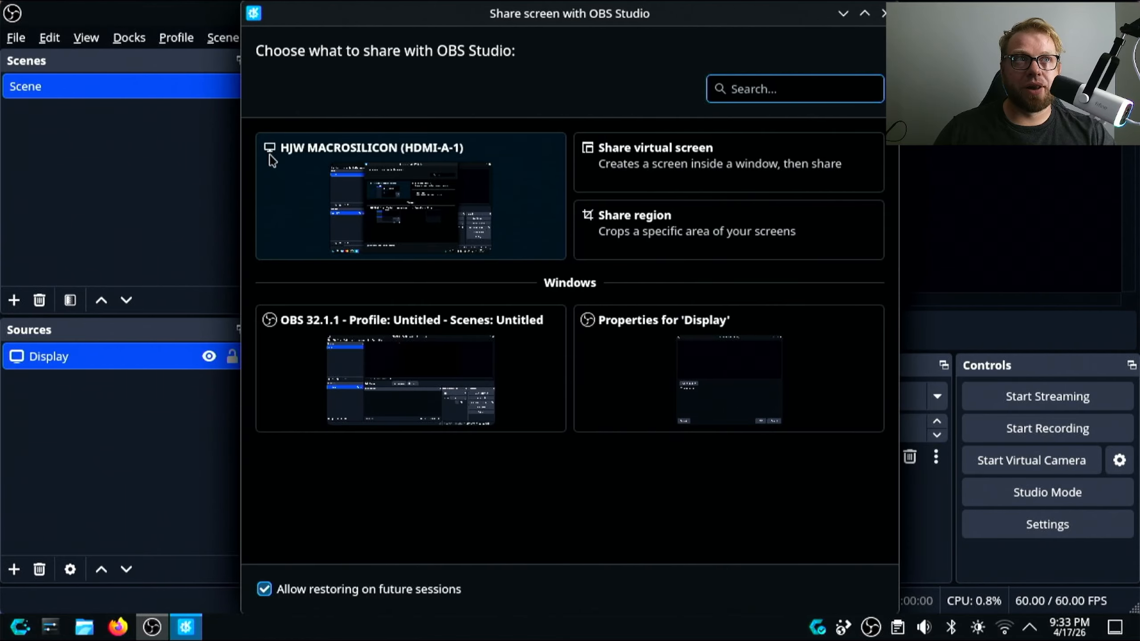
left_click(320, 178)
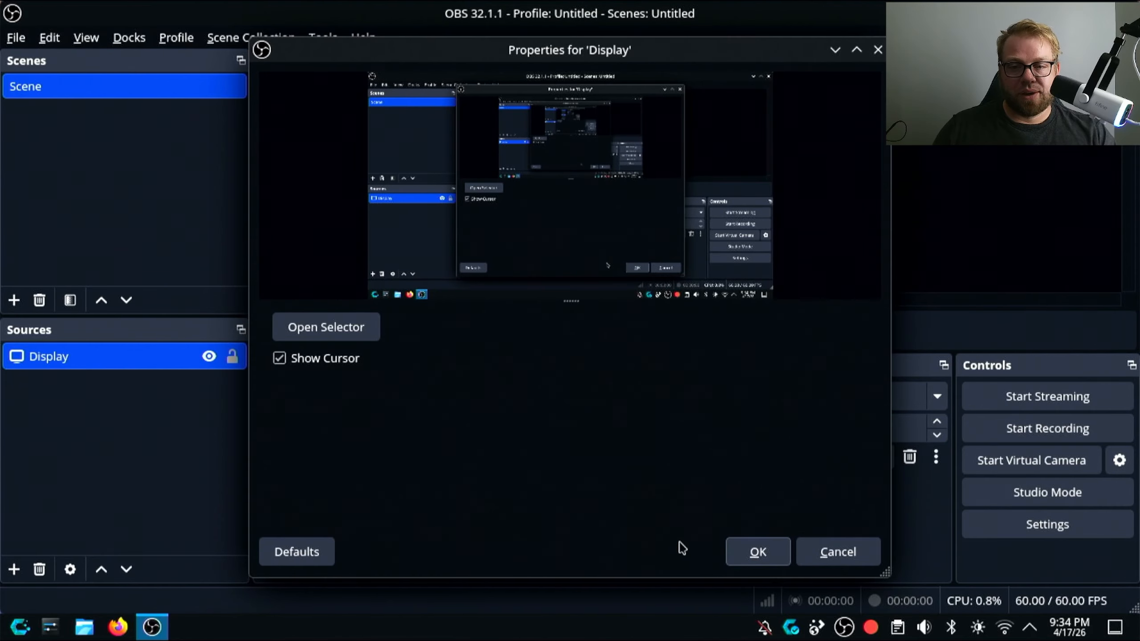
left_click(757, 551)
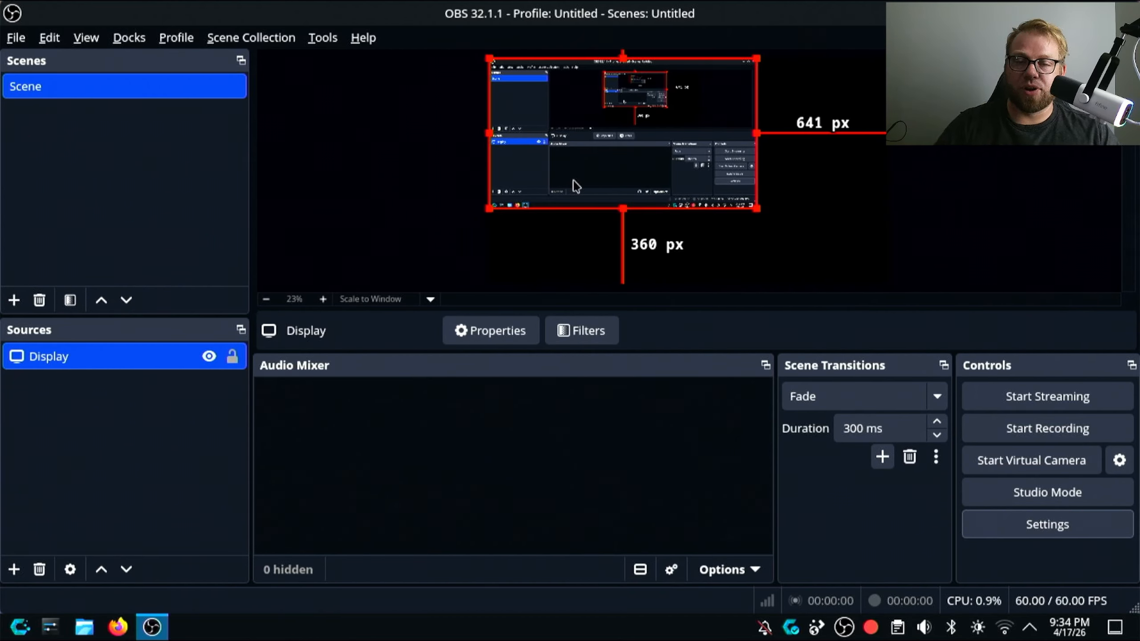
- Fit the Display source to the screen so that it fills the canvas
right_click(103, 359)
mouse_move(230, 332)
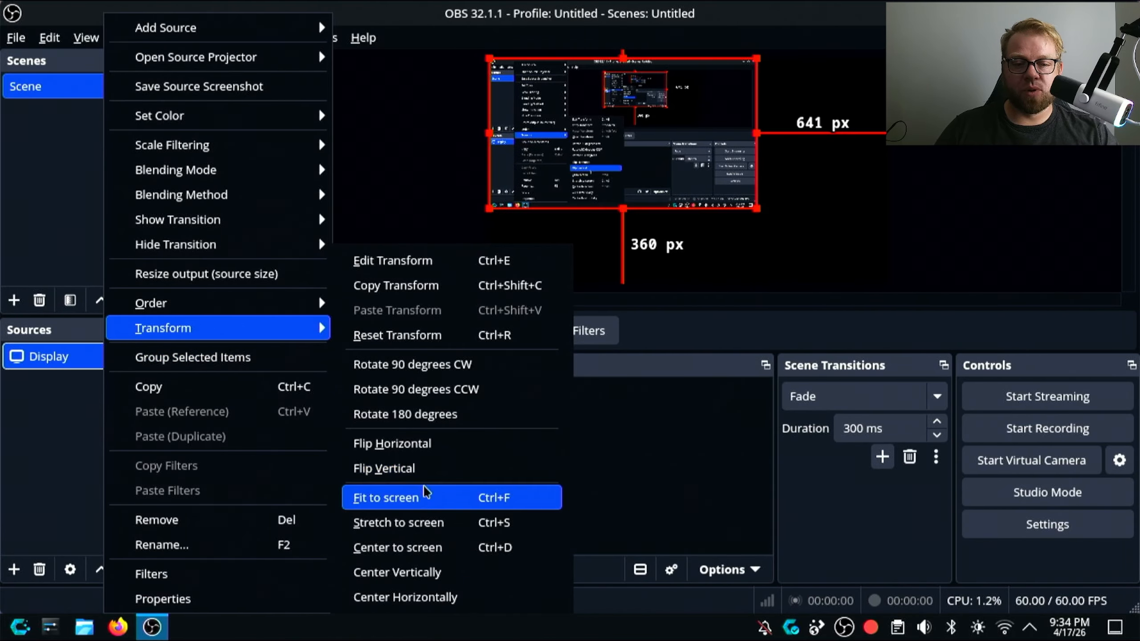
left_click(422, 497)
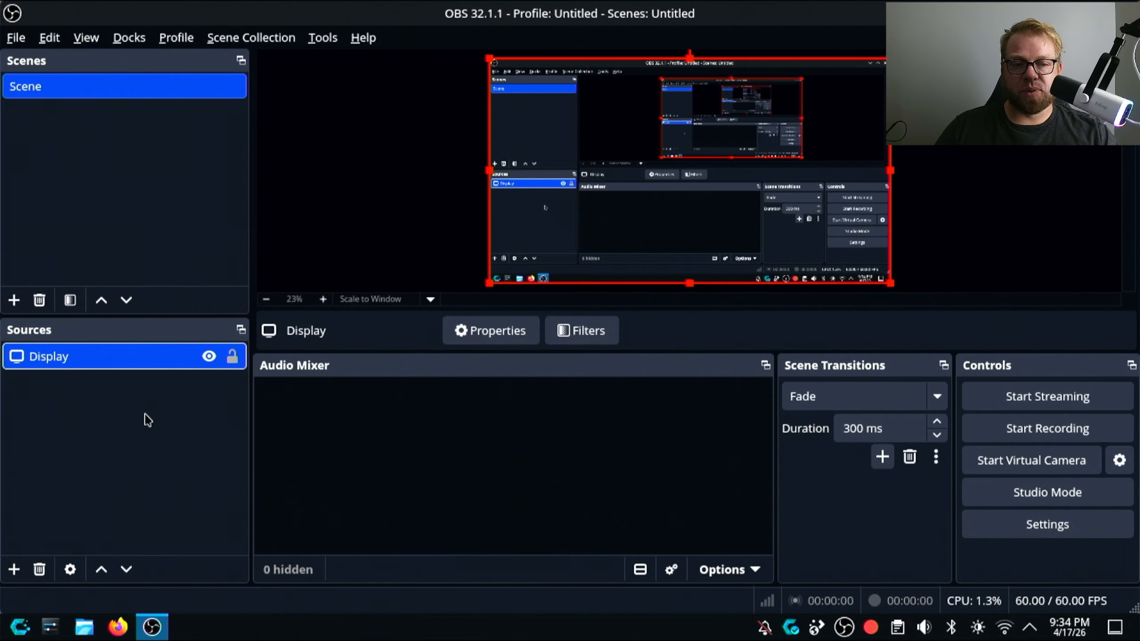
- Add a PulseAudio audio output capture source named Desktop that uses the Desktop device
left_click(10, 571)
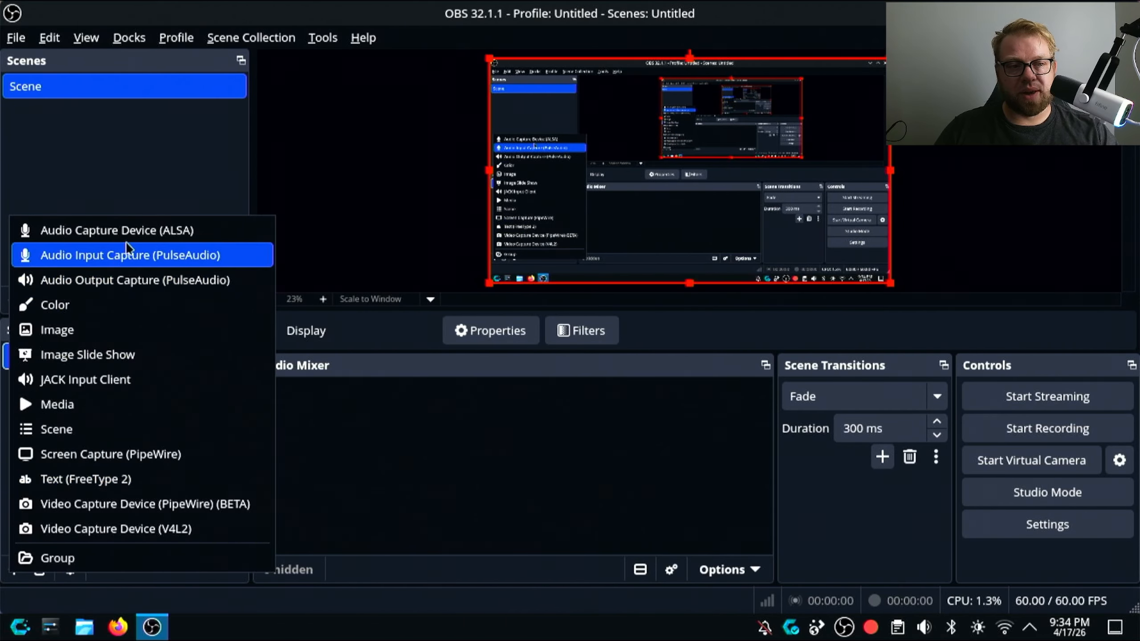
left_click(115, 281)
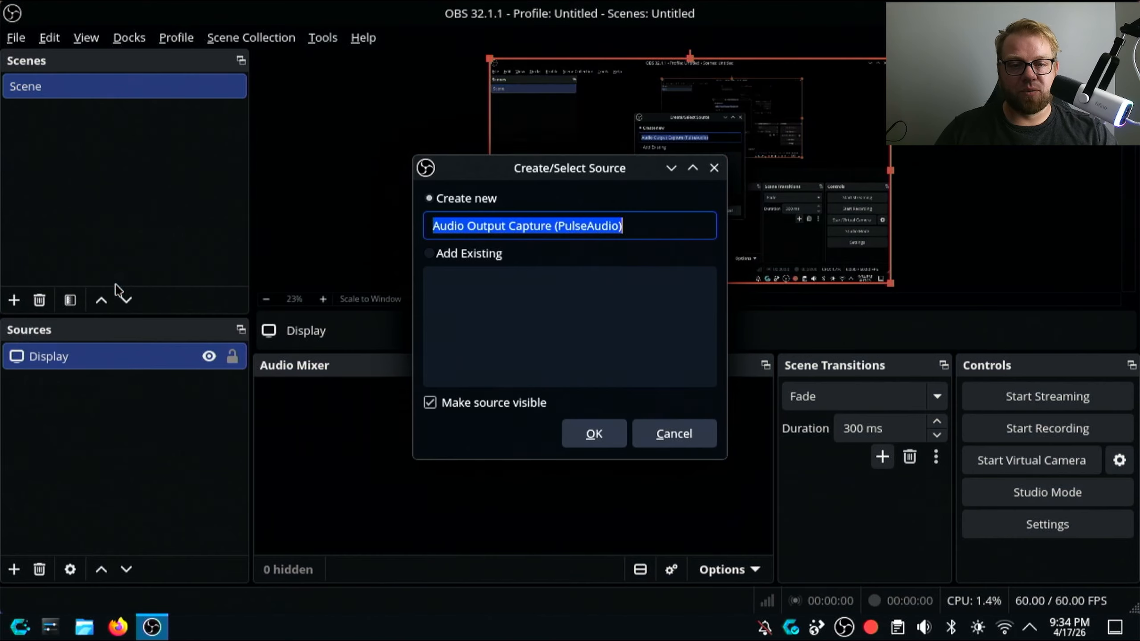
type("D")
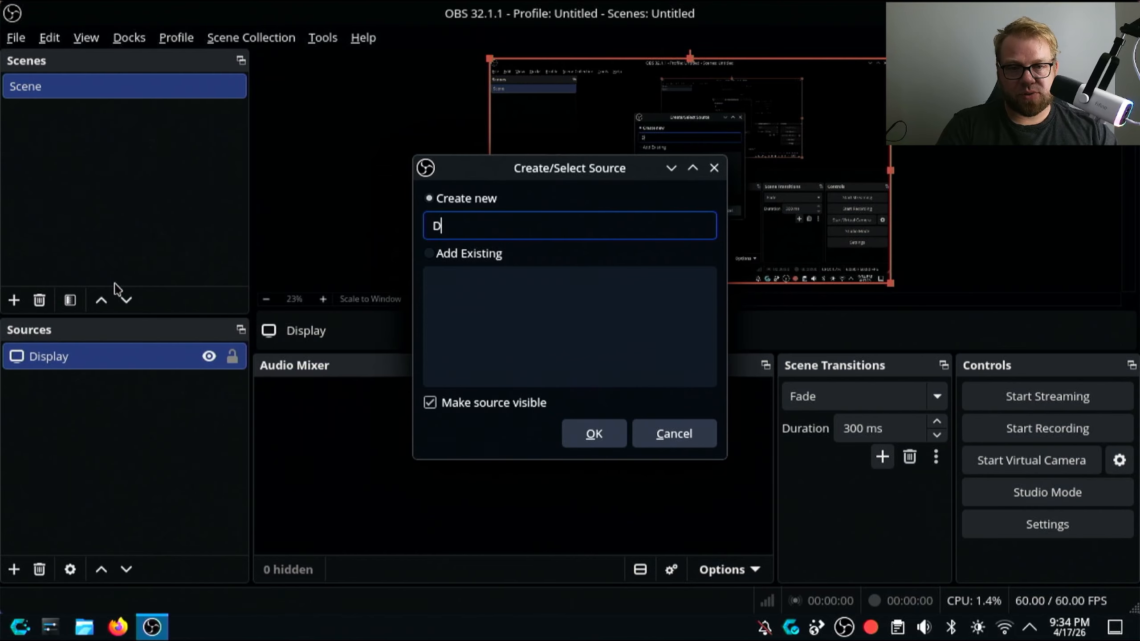
type("esktop")
key("Return")
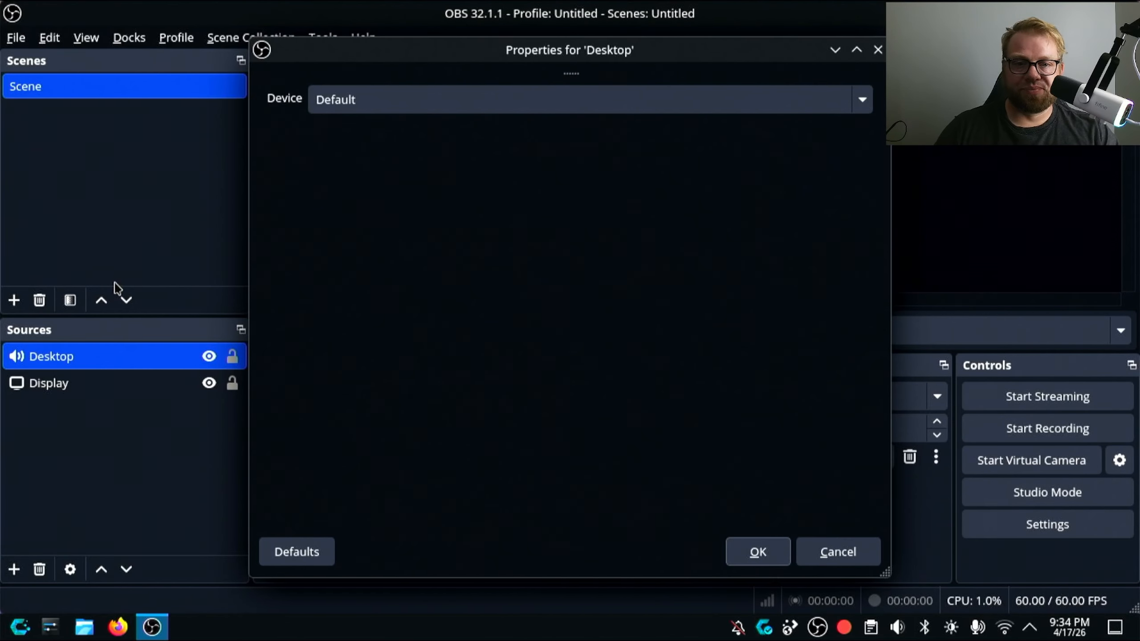
left_click(412, 98)
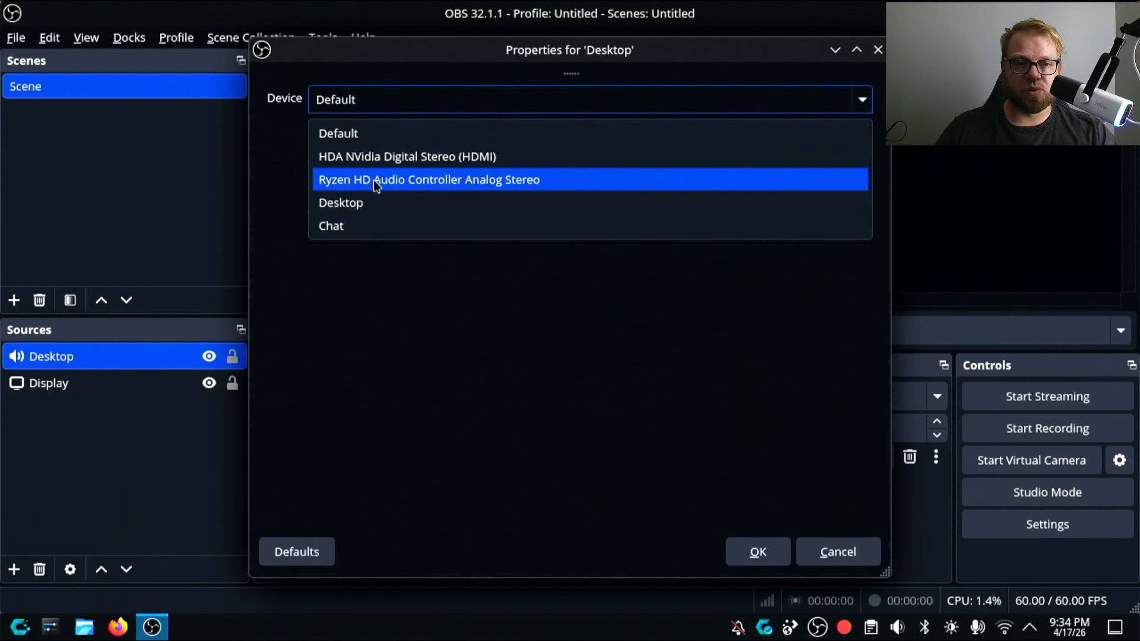
left_click(373, 208)
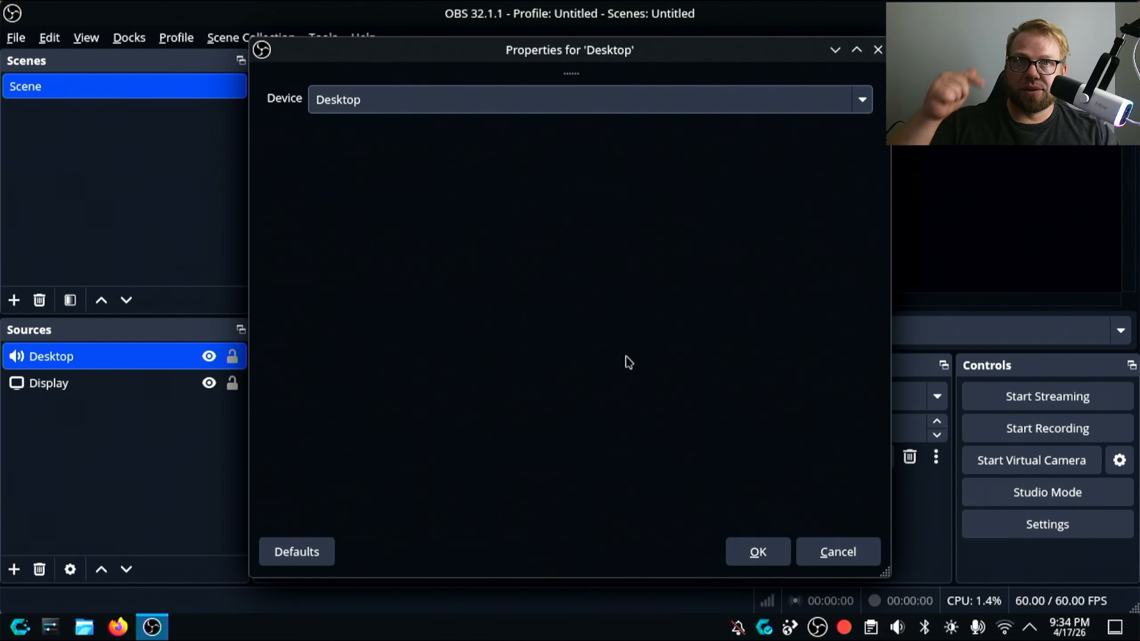
left_click(773, 557)
- Add a PulseAudio audio output capture source named Chat that uses the Chat device
left_click(14, 570)
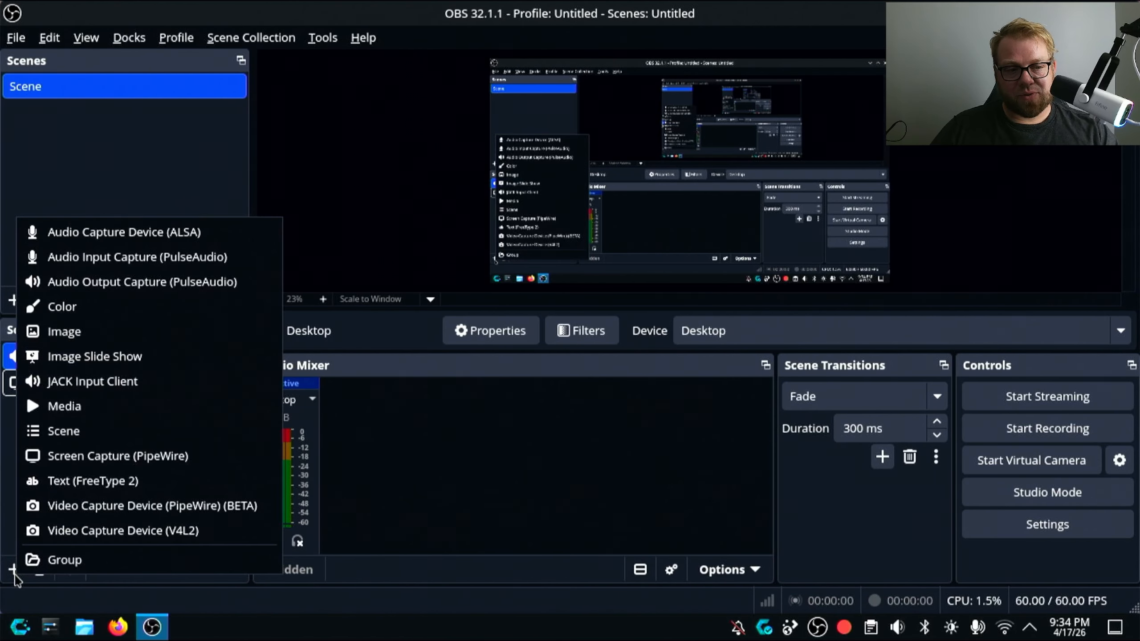
left_click(179, 282)
type("Chat")
key("Return")
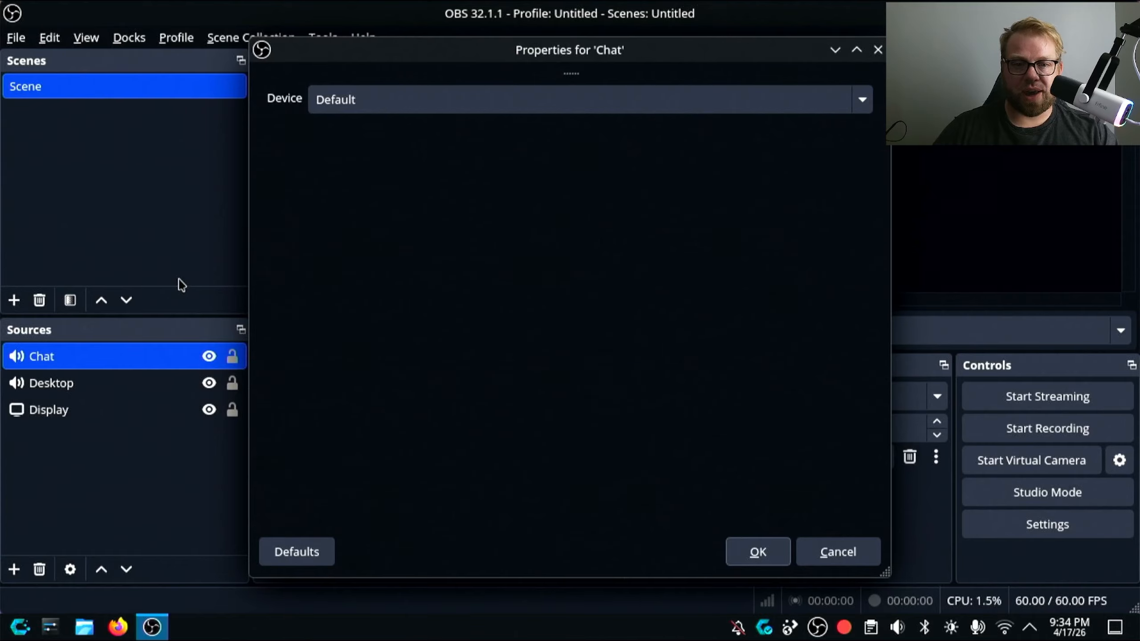
left_click(470, 92)
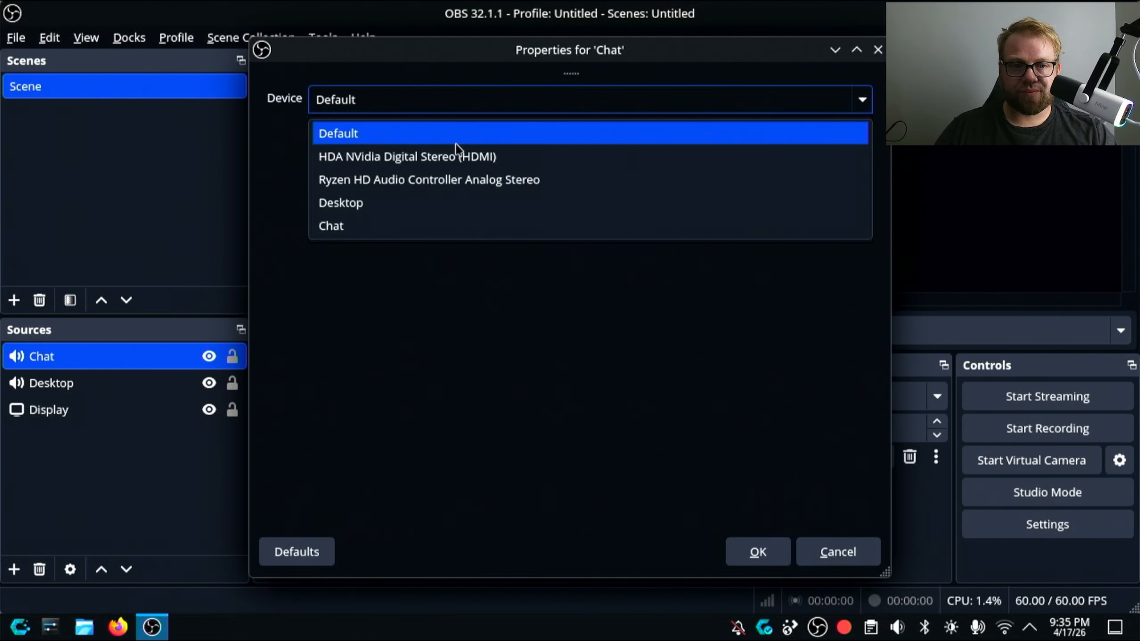
left_click(364, 225)
left_click(757, 551)
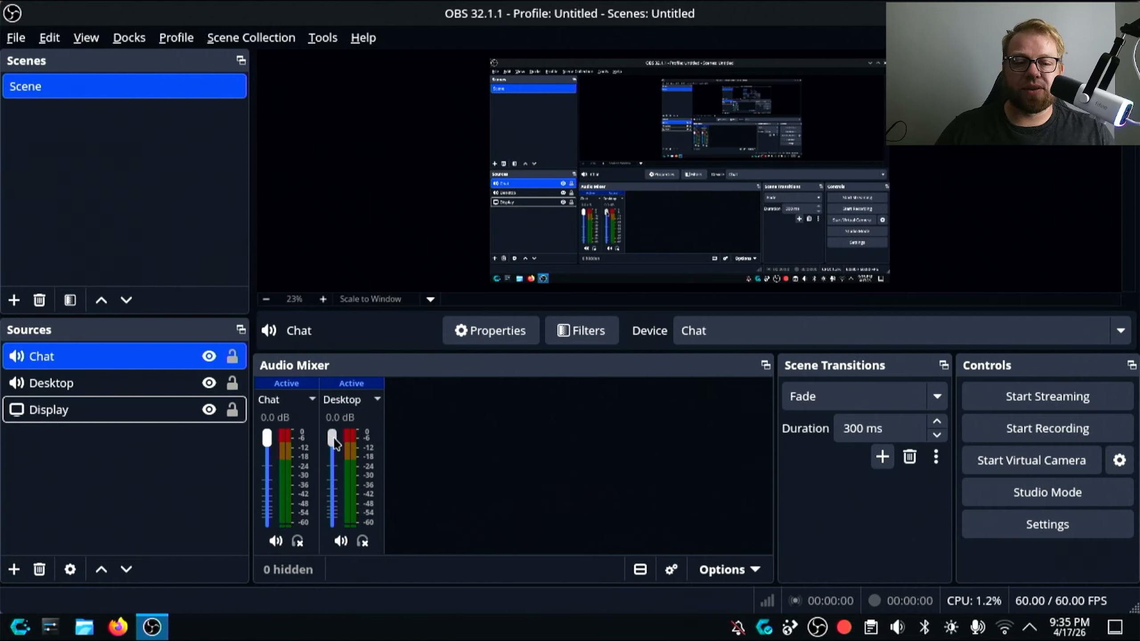
- Try lowering the Desktop volume to about -6.3 dB in the audio mixer, and restore Desktop and Chat to 0.0 dB
mouse_move(334, 442)
left_mouse_down()
mouse_move(331, 482)
mouse_move(332, 464)
left_mouse_up()
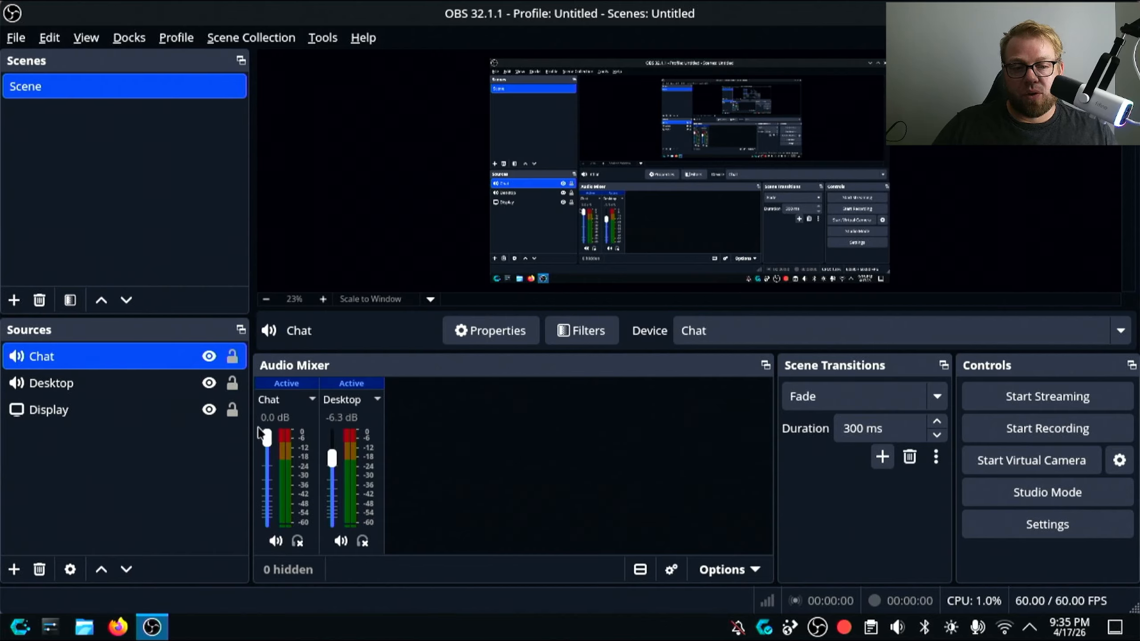
mouse_move(271, 445)
left_mouse_down()
mouse_move(268, 494)
mouse_move(273, 434)
left_mouse_up()
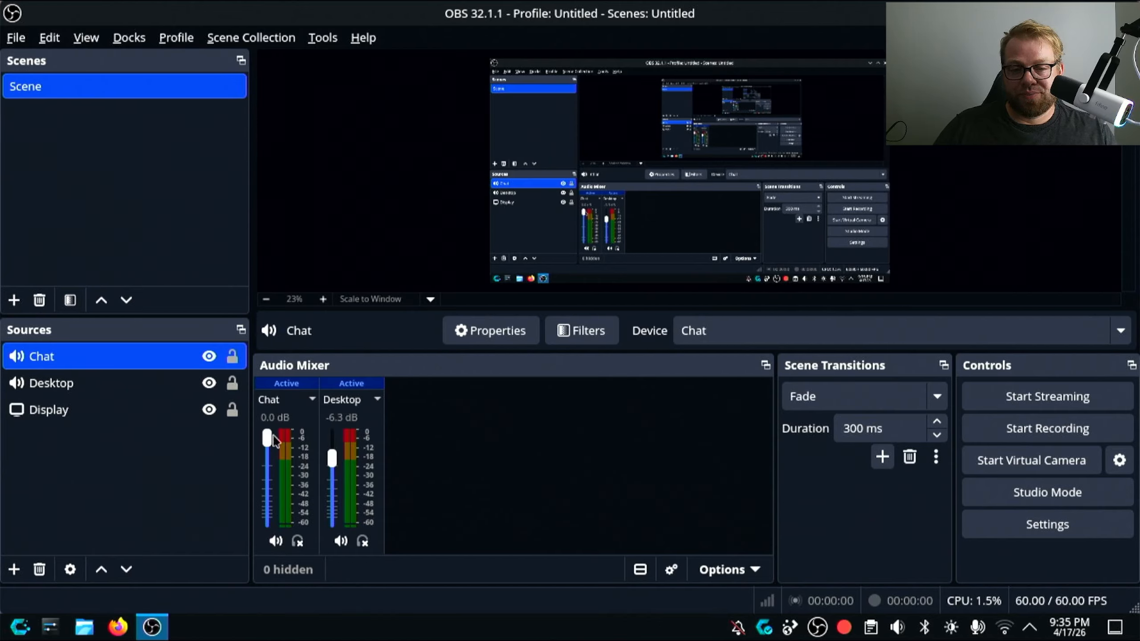
left_click_drag(328, 467, 333, 434)
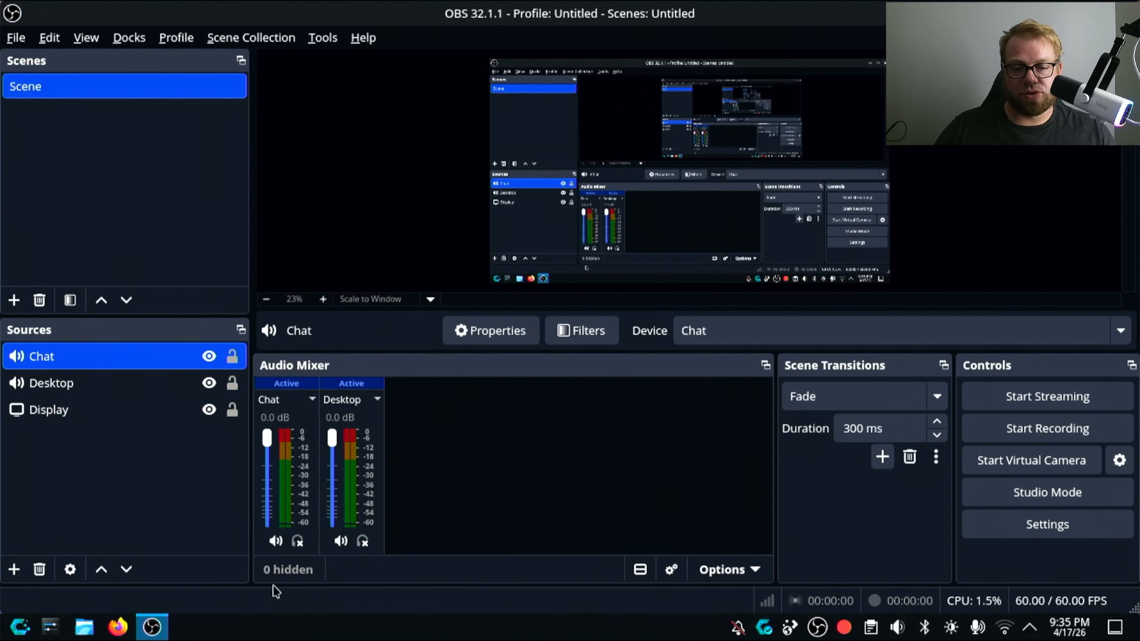
- Add a PulseAudio audio input capture source named Mic that uses the Easy Effects Source device
left_click(13, 569)
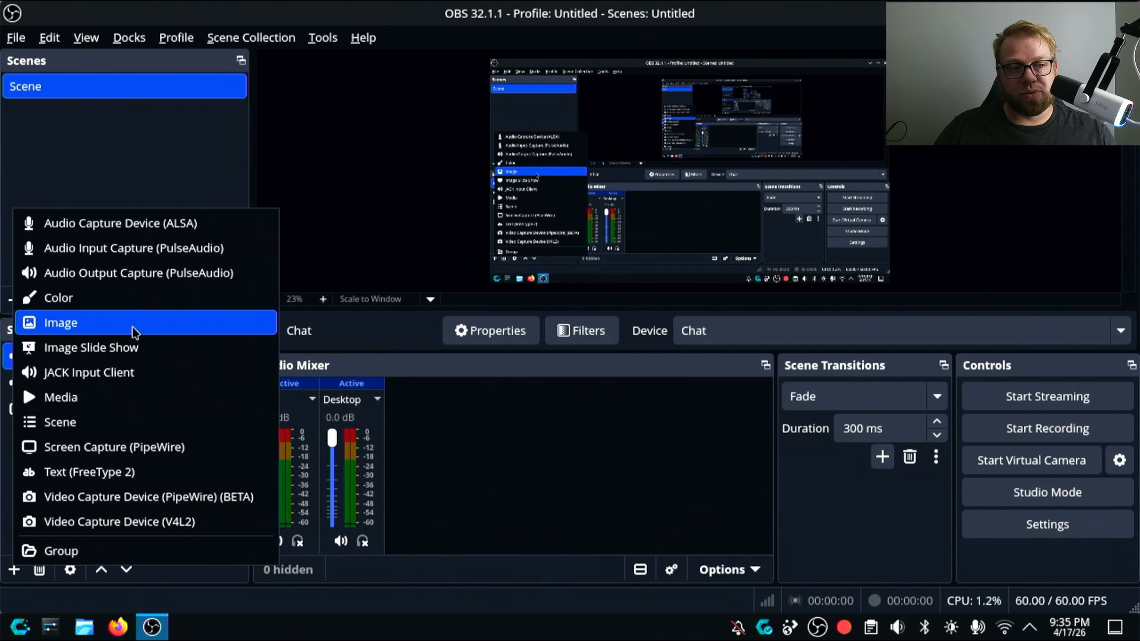
left_click(154, 255)
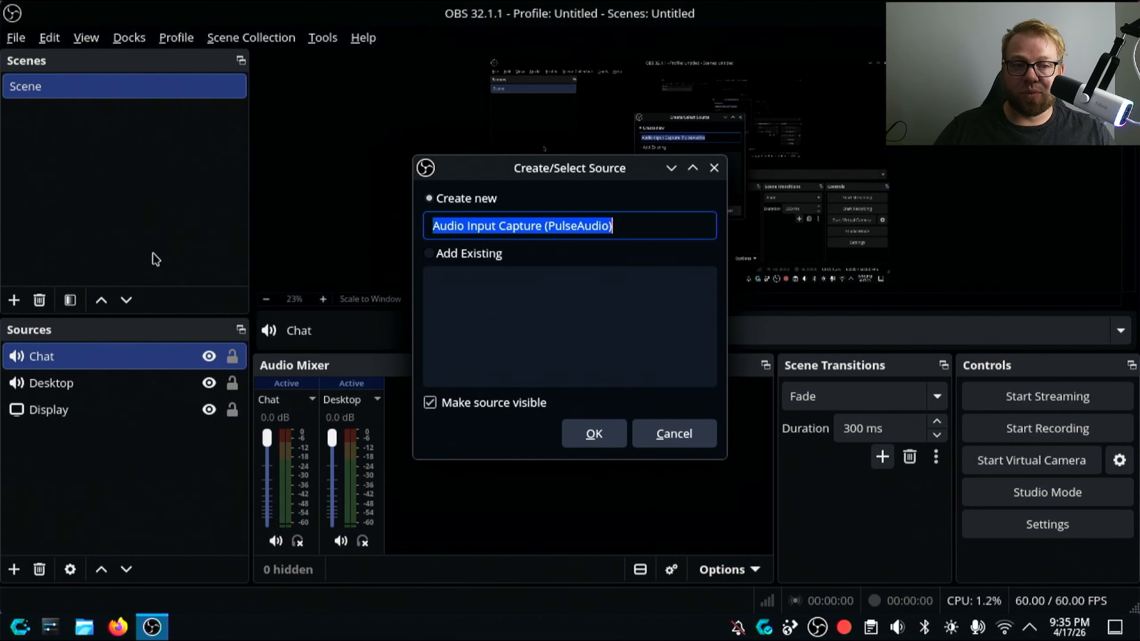
type("Mic")
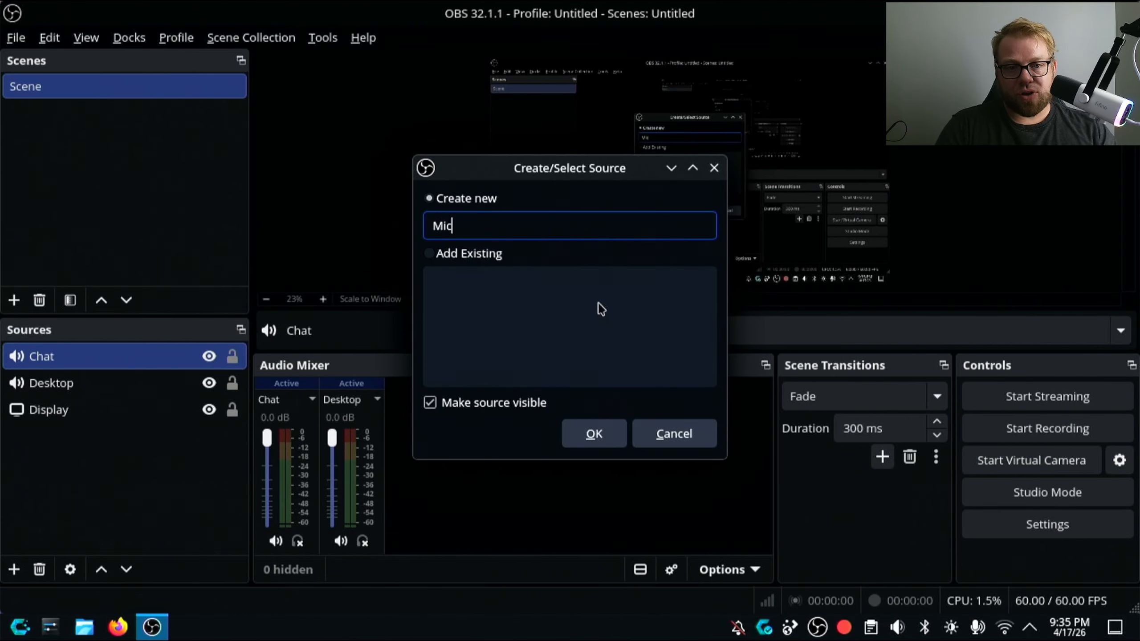
key("Return")
left_click(402, 96)
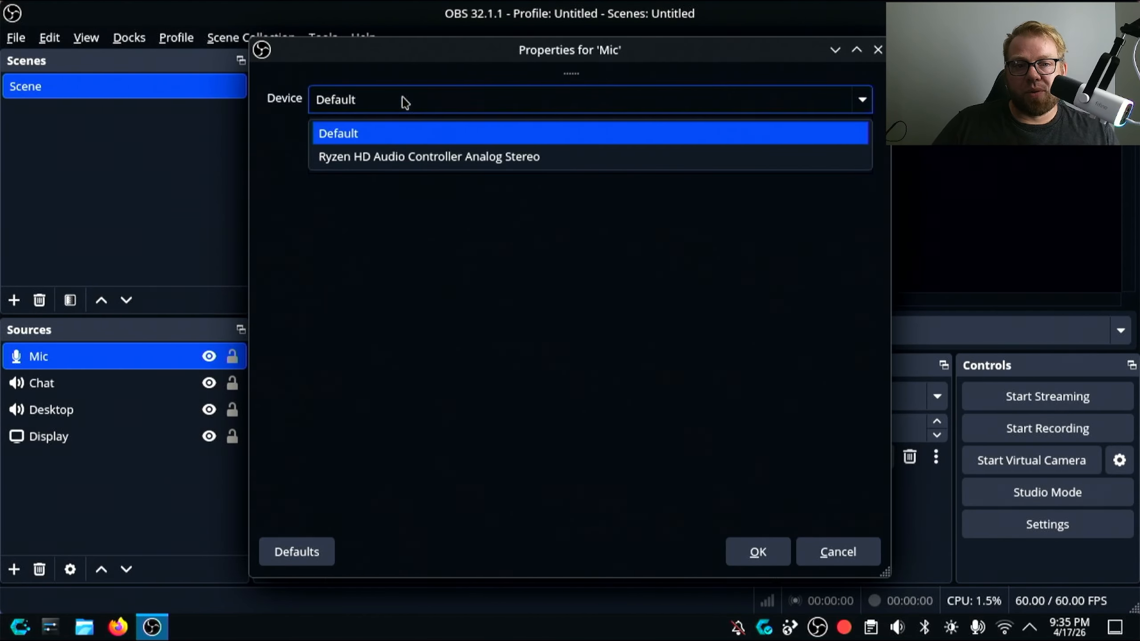
left_click(408, 176)
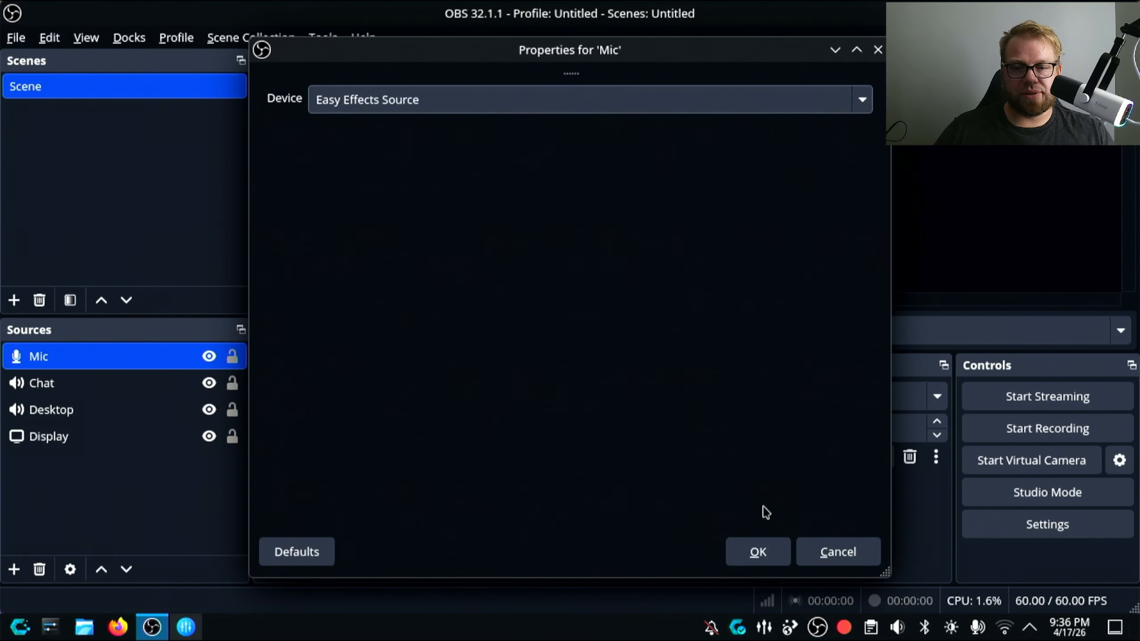
left_click(758, 552)
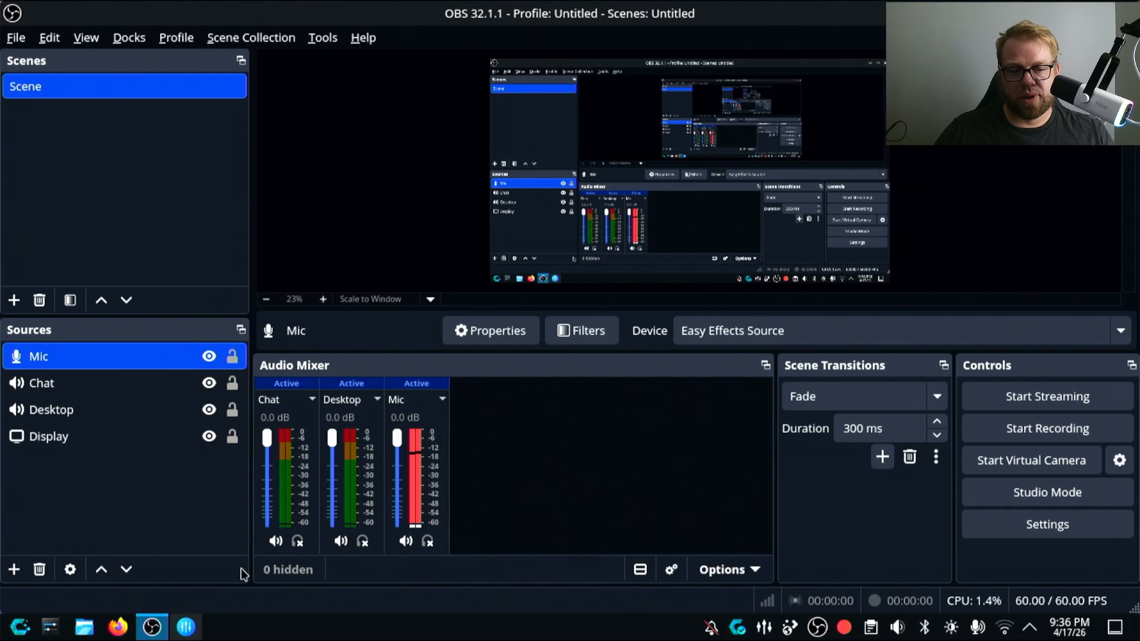
- Switch to Easy Effects and add the Noise Reduction effect to the input pipeline
left_click(186, 626)
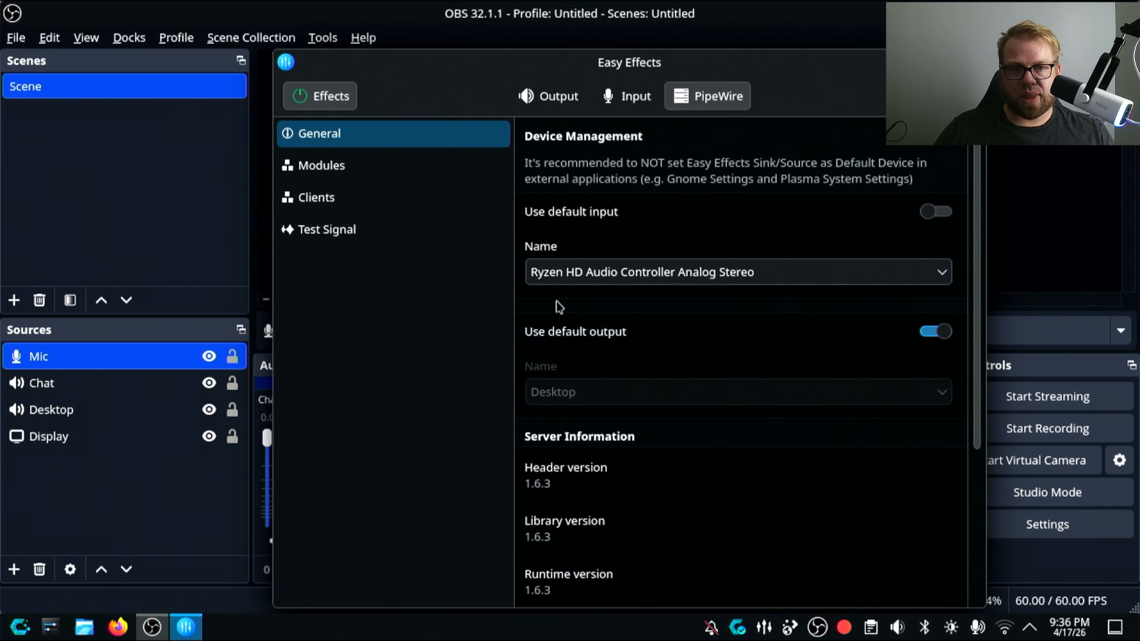
left_click(614, 100)
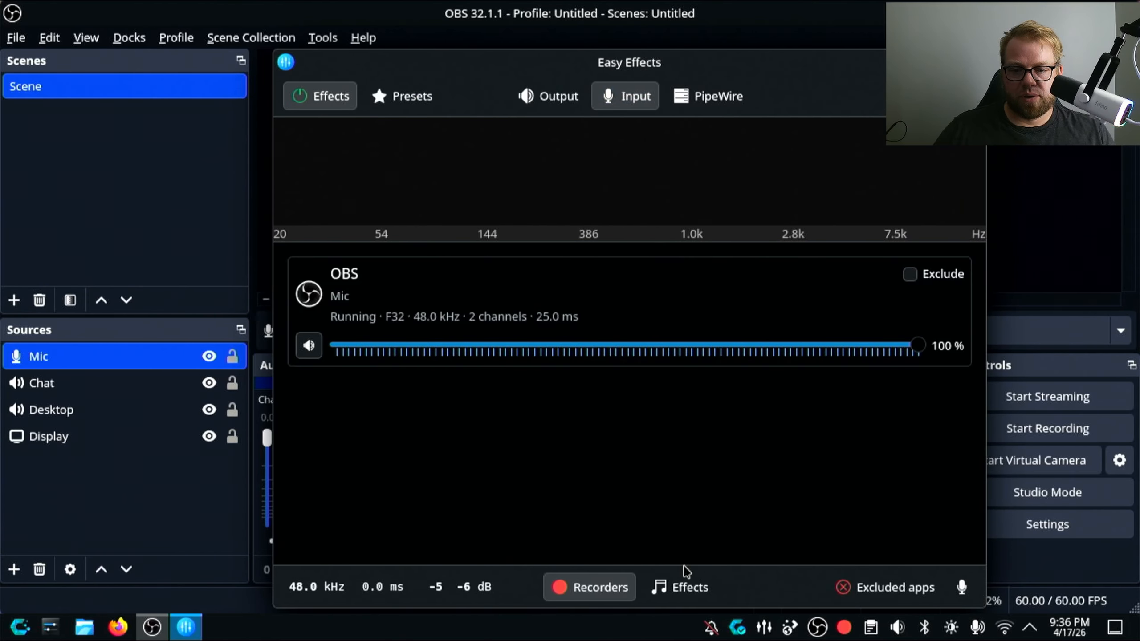
left_click(692, 587)
left_click(374, 263)
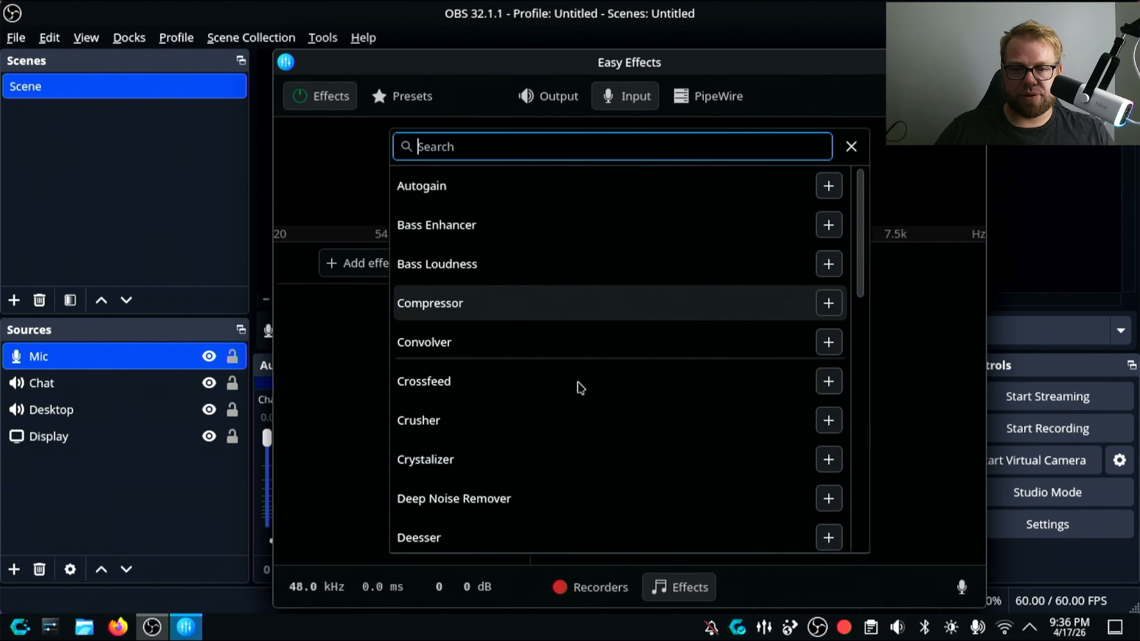
scroll(602, 431, "down", 2)
scroll(608, 449, "down", 10)
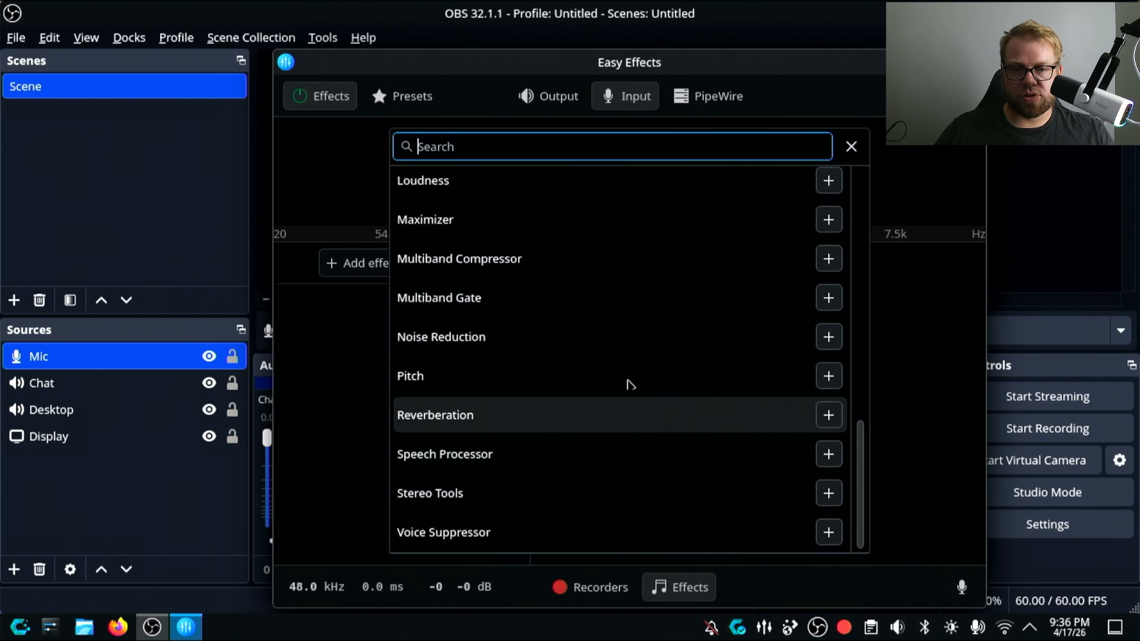
left_click(829, 337)
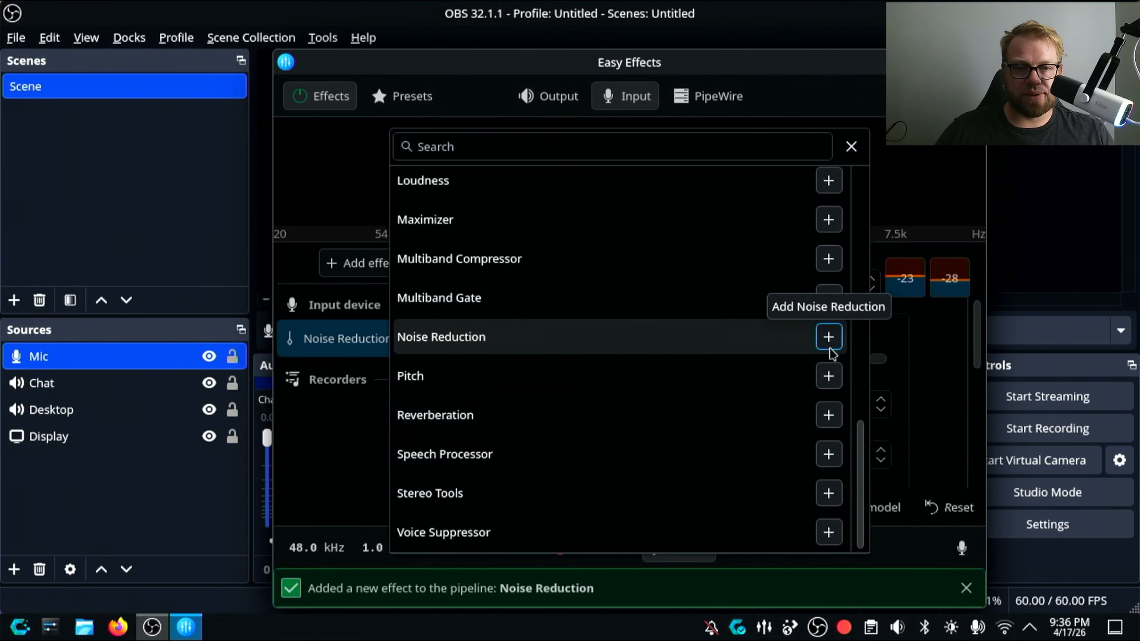
left_click(346, 452)
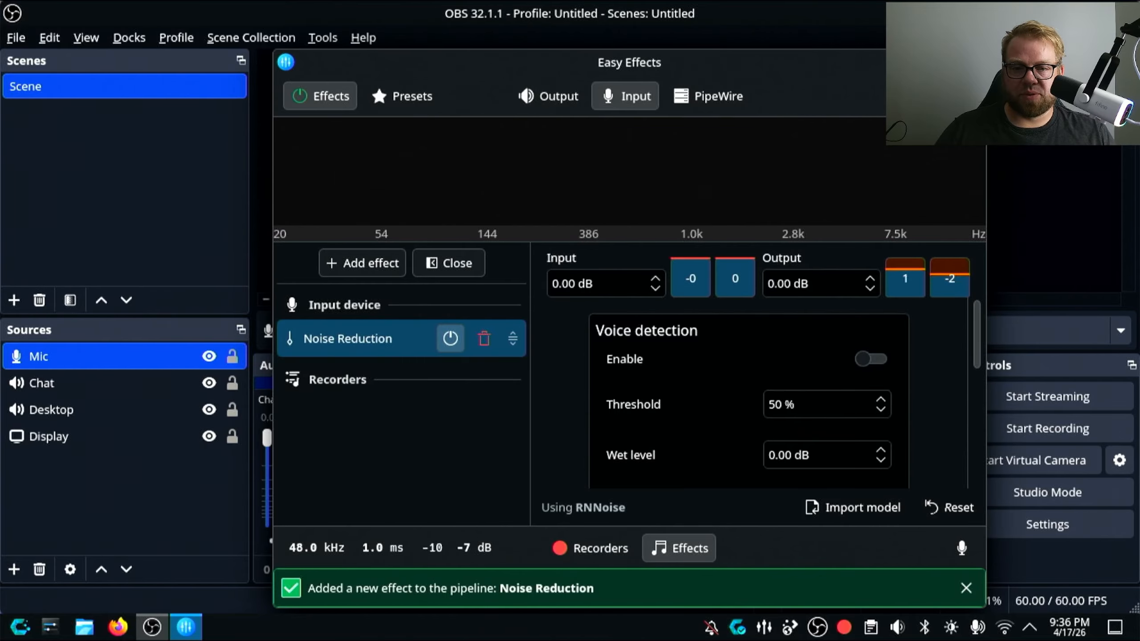
- Return to OBS Studio and lower the Mic volume to about -11.8 dB in the audio mixer
left_click(931, 62)
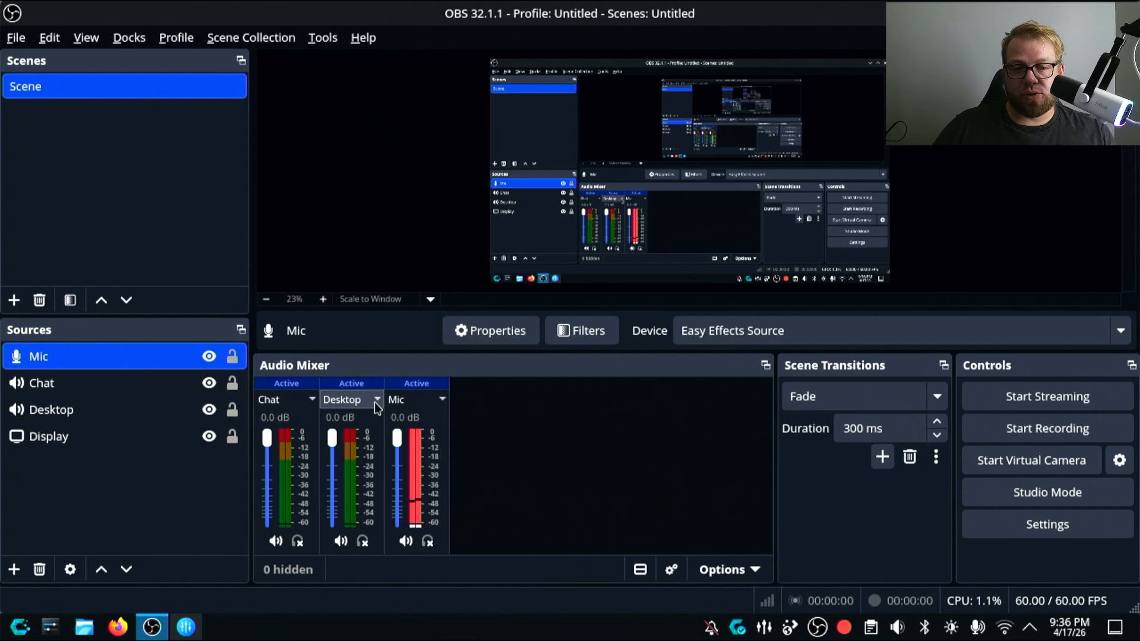
left_click_drag(397, 438, 398, 467)
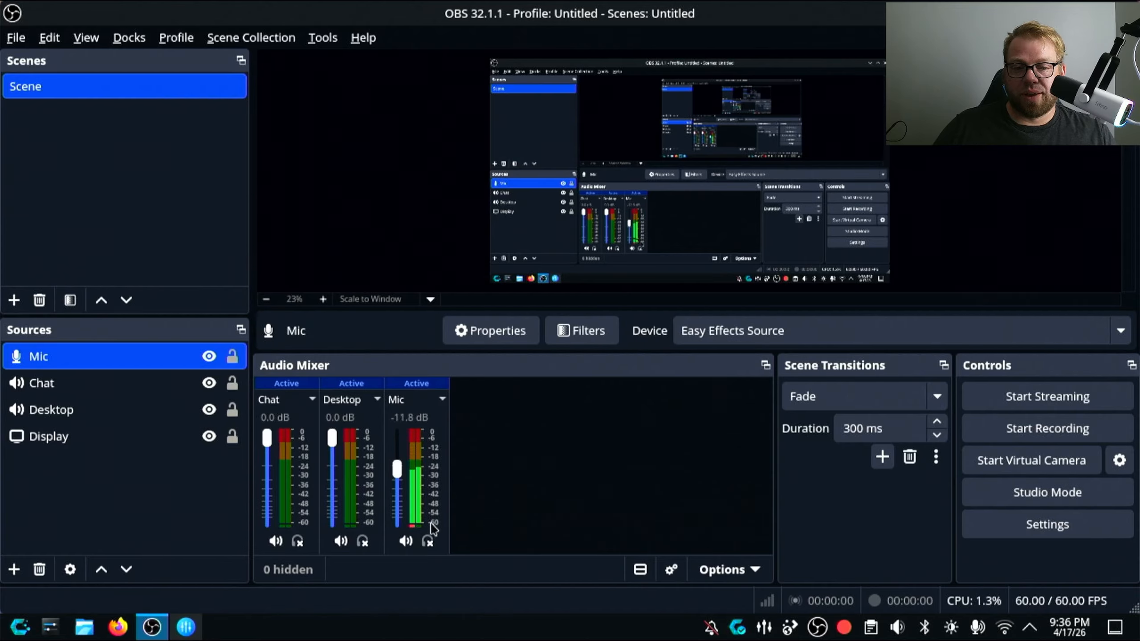